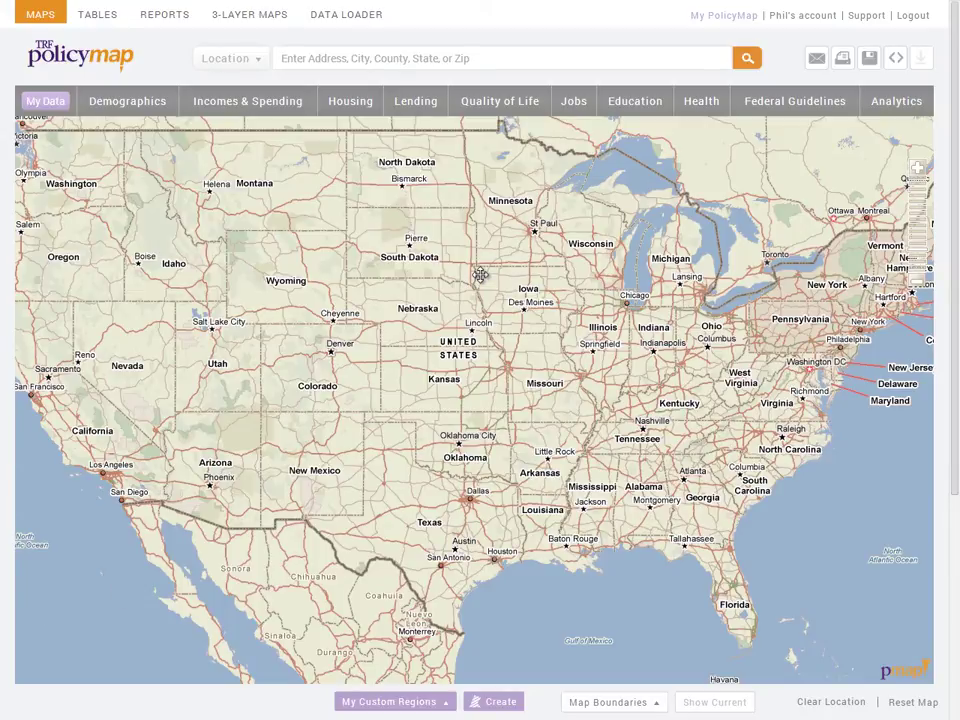
- Search for the address 1700 Market St 19103 and close its details popup
click(321, 55)
text(1700 Mark)
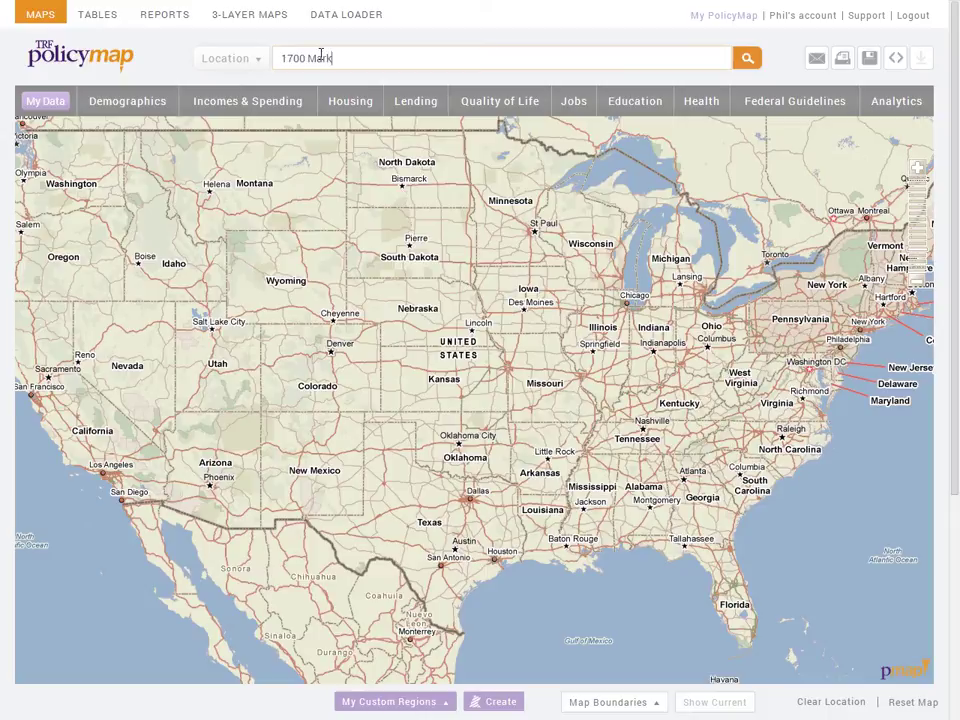
text(et St 19103)
key(Return)
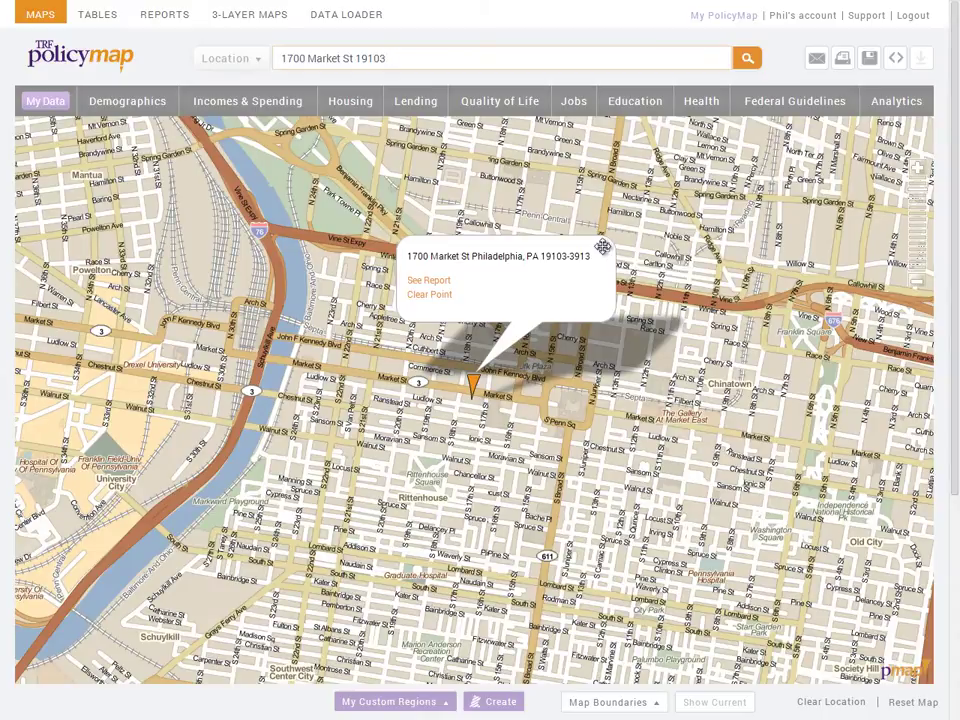
click(604, 250)
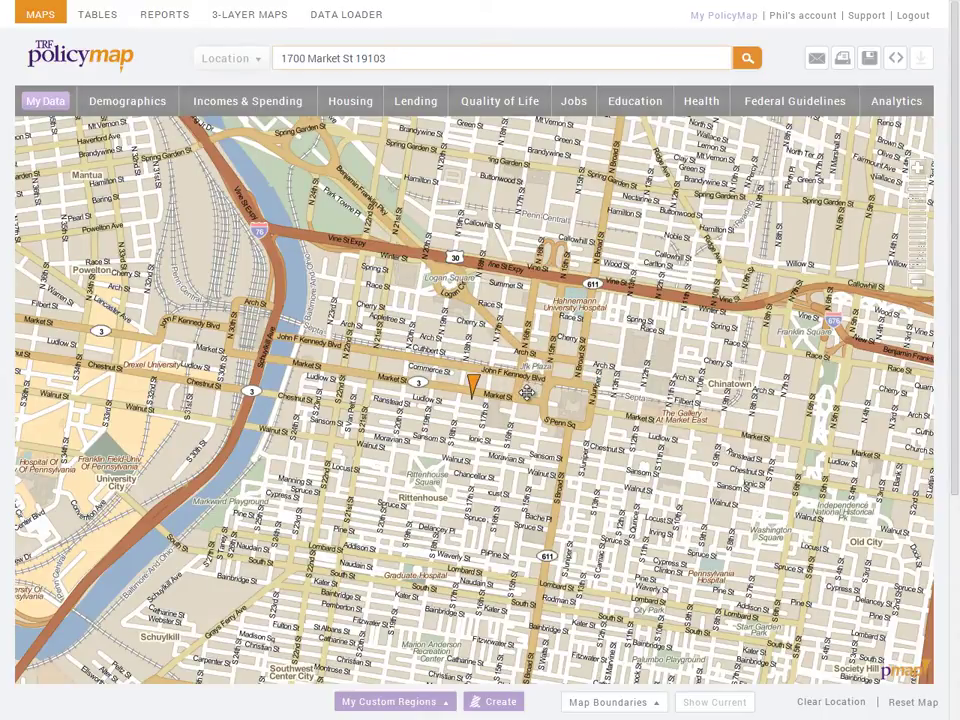
- Replace the search text with 'bucks' and check the geography list, keeping Location
drag(392, 58, 216, 68)
text(1910)
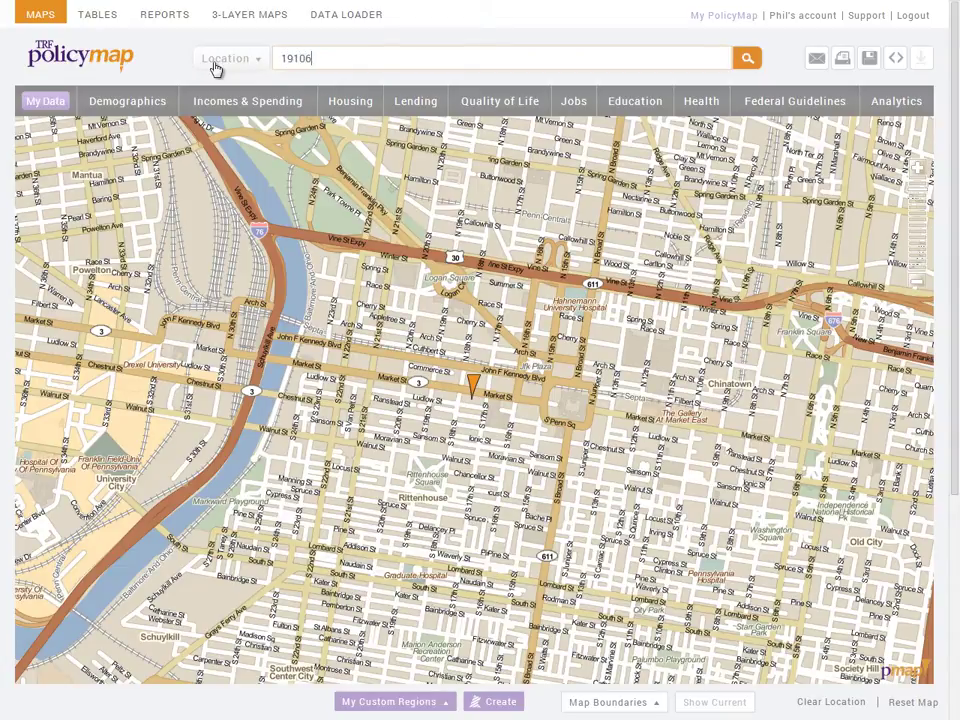
text(6)
key(BackSpace)
text(bucks)
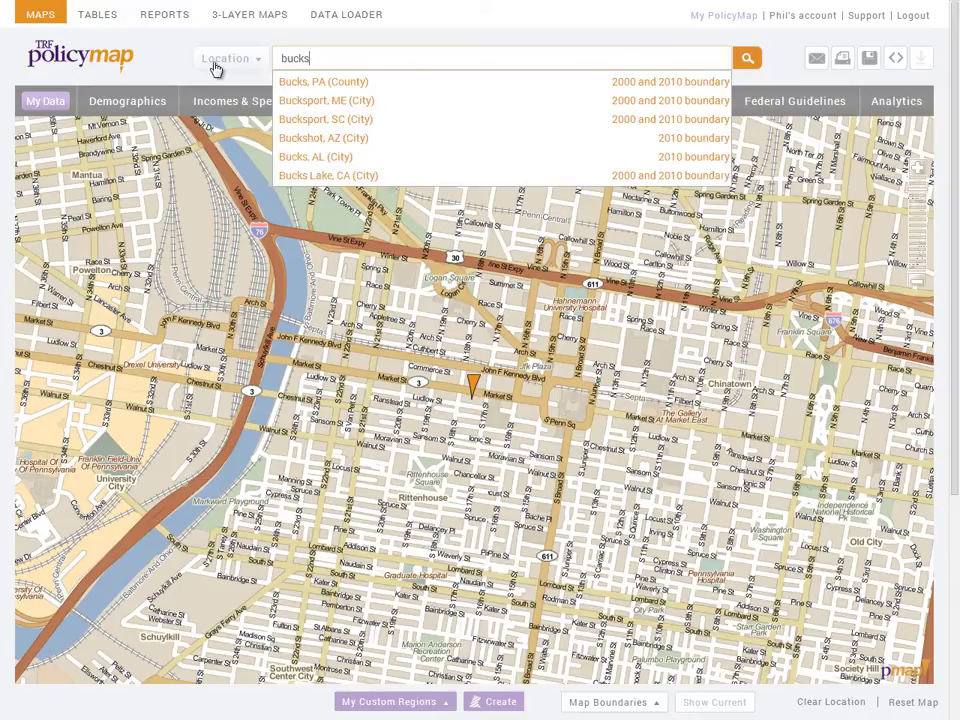
click(167, 65)
click(251, 62)
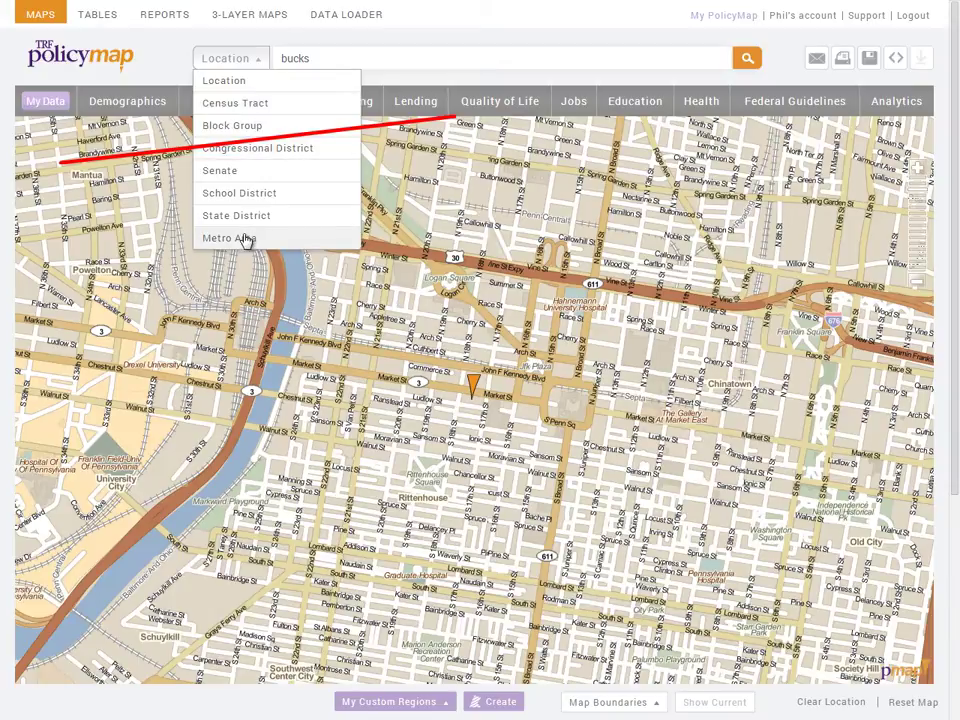
click(258, 58)
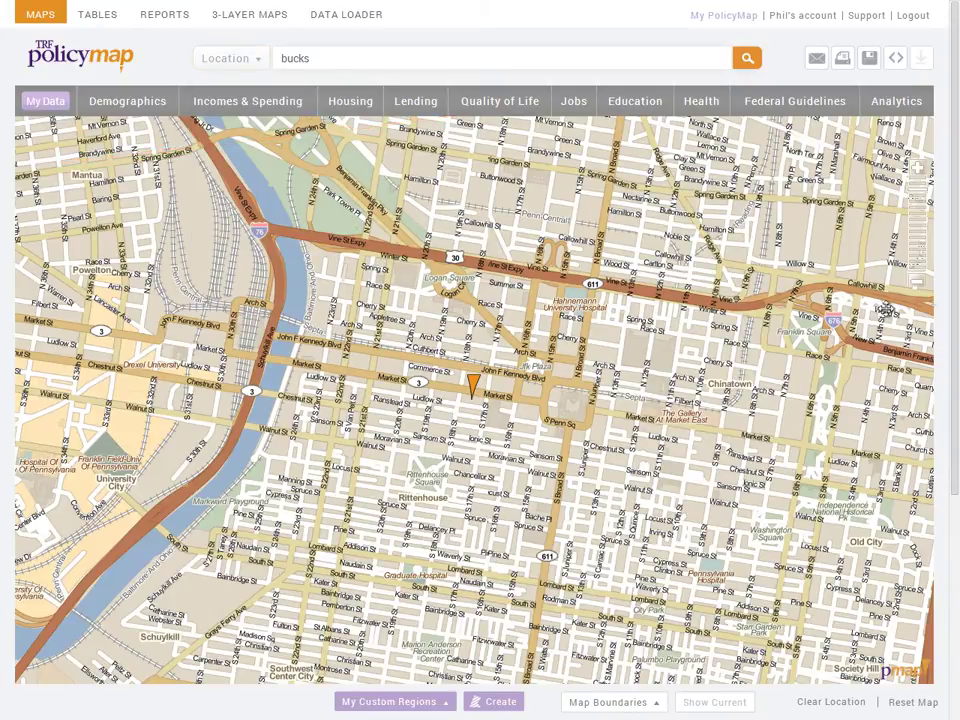
- Zoom out to wider Philadelphia and map Incomes & Spending Median Household Income for All Households
click(921, 288)
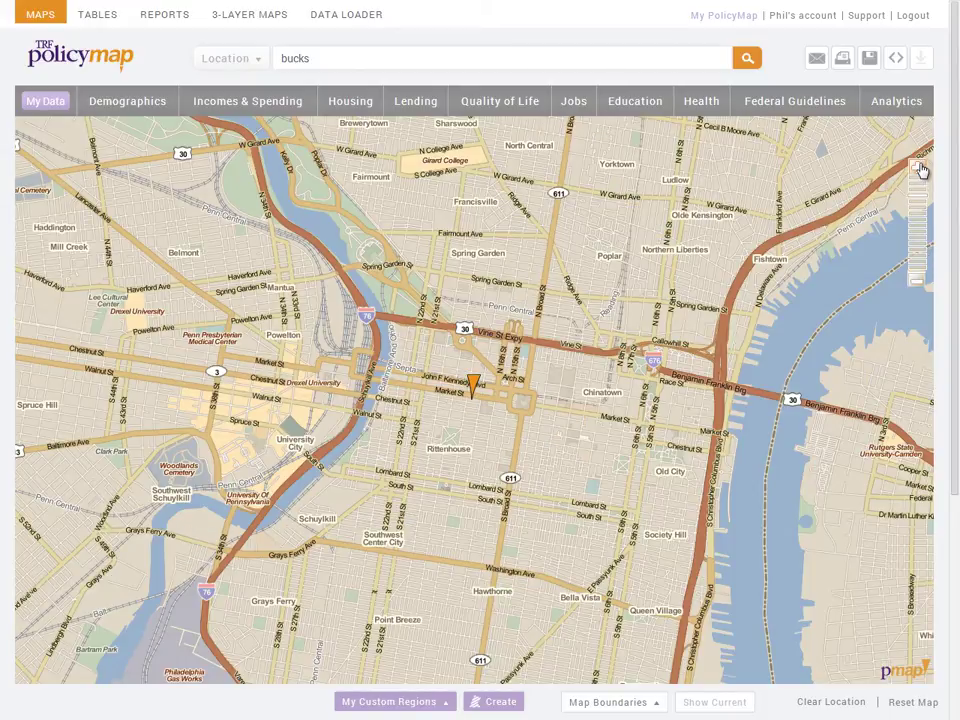
click(914, 283)
mouse_move(552, 306)
mouse_down()
mouse_move(618, 285)
mouse_move(604, 331)
mouse_move(626, 299)
mouse_move(589, 293)
mouse_up()
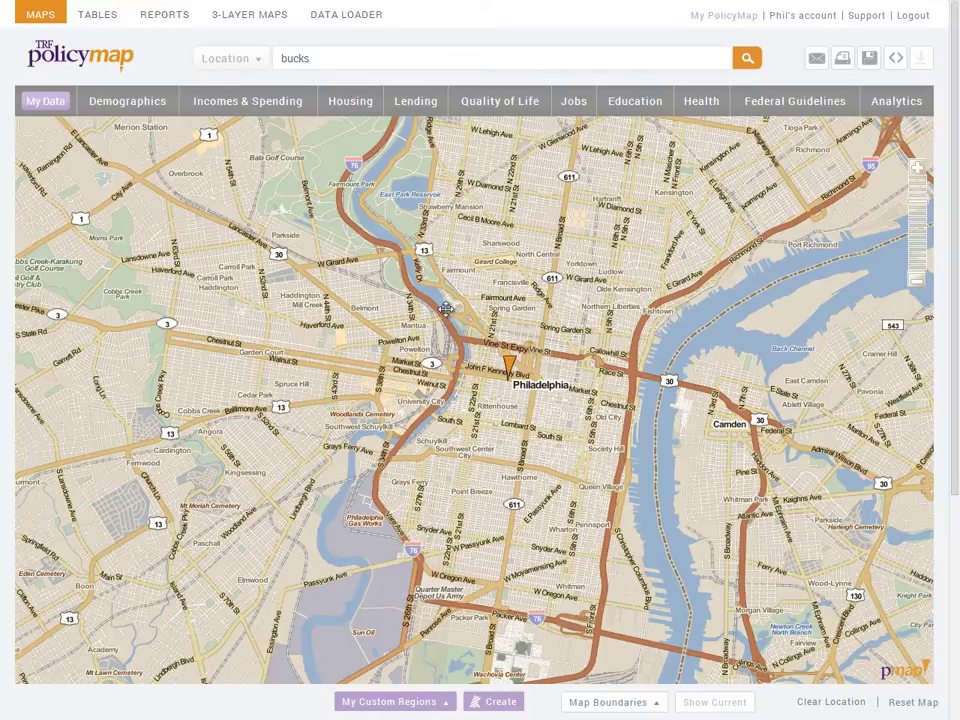
drag(449, 313, 430, 309)
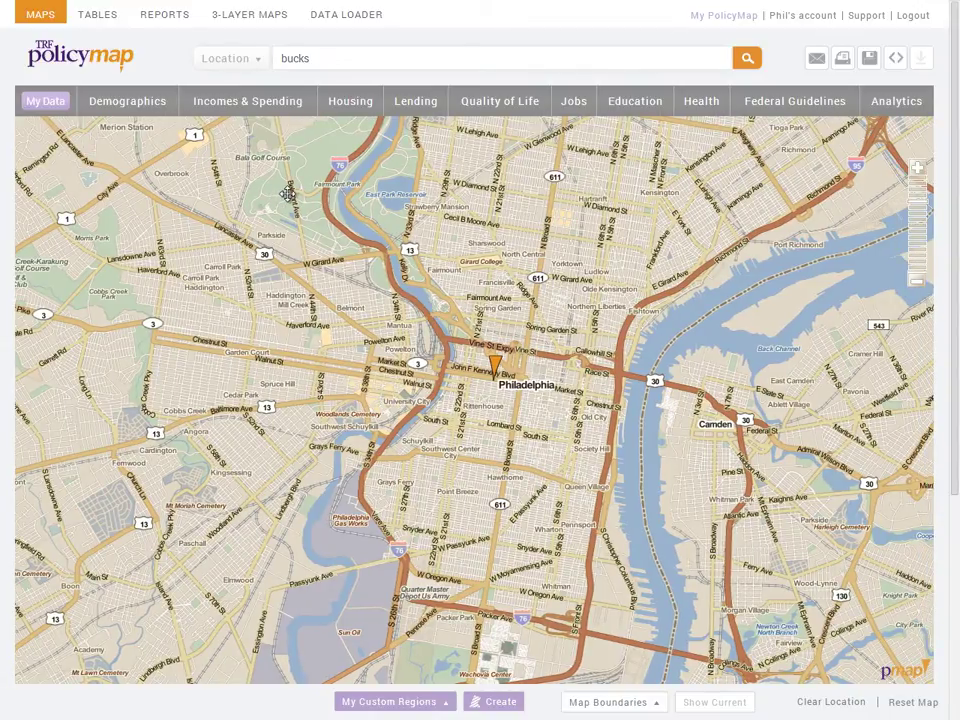
click(240, 103)
click(356, 102)
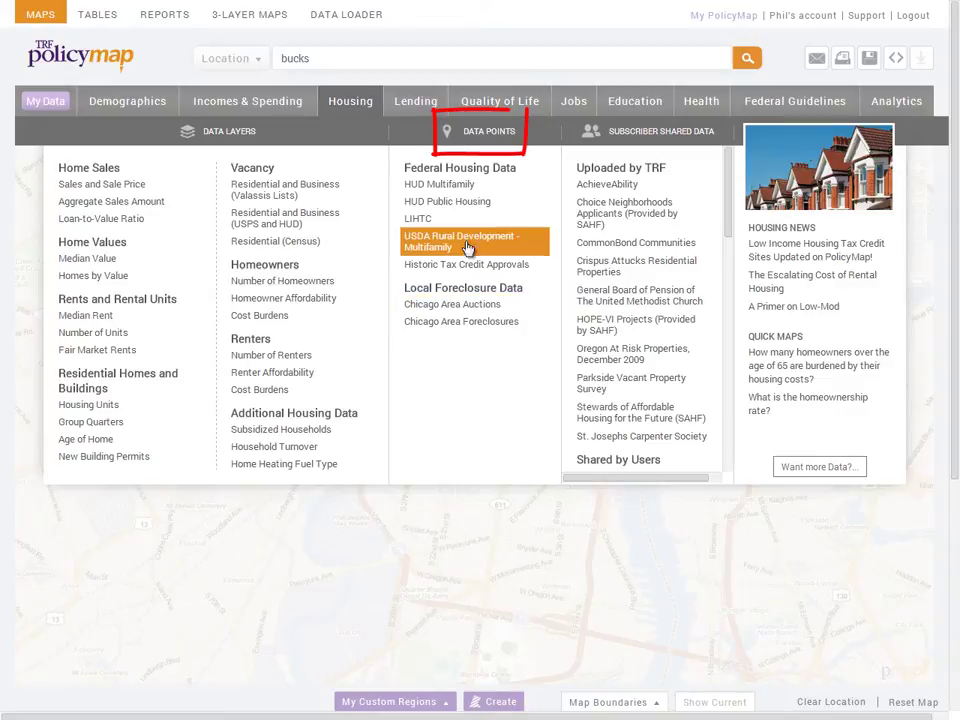
click(242, 104)
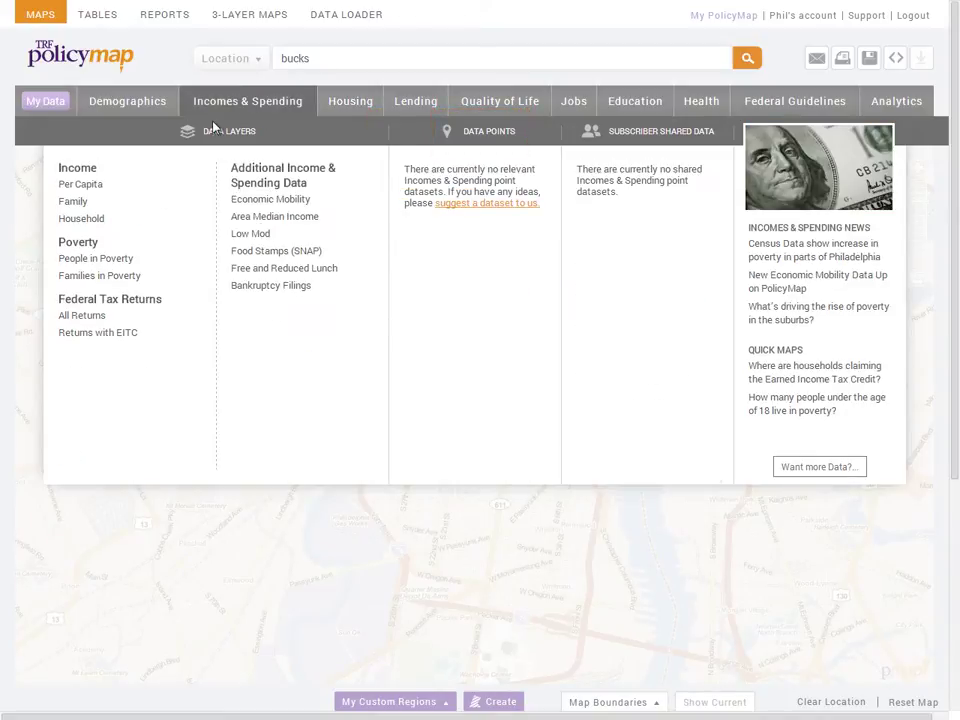
mouse_move(120, 217)
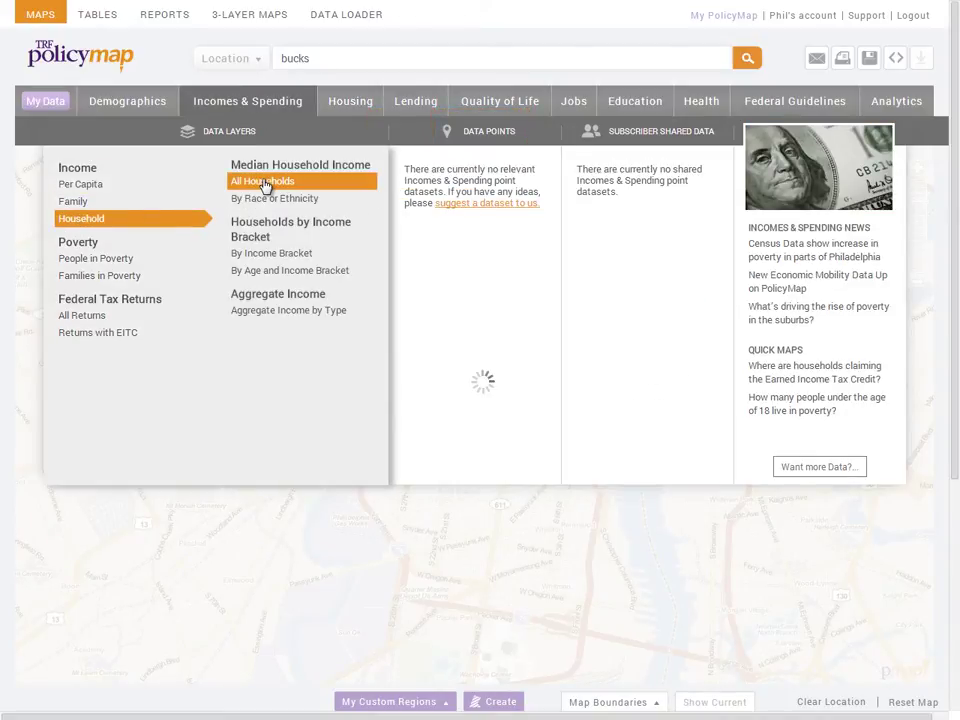
click(265, 187)
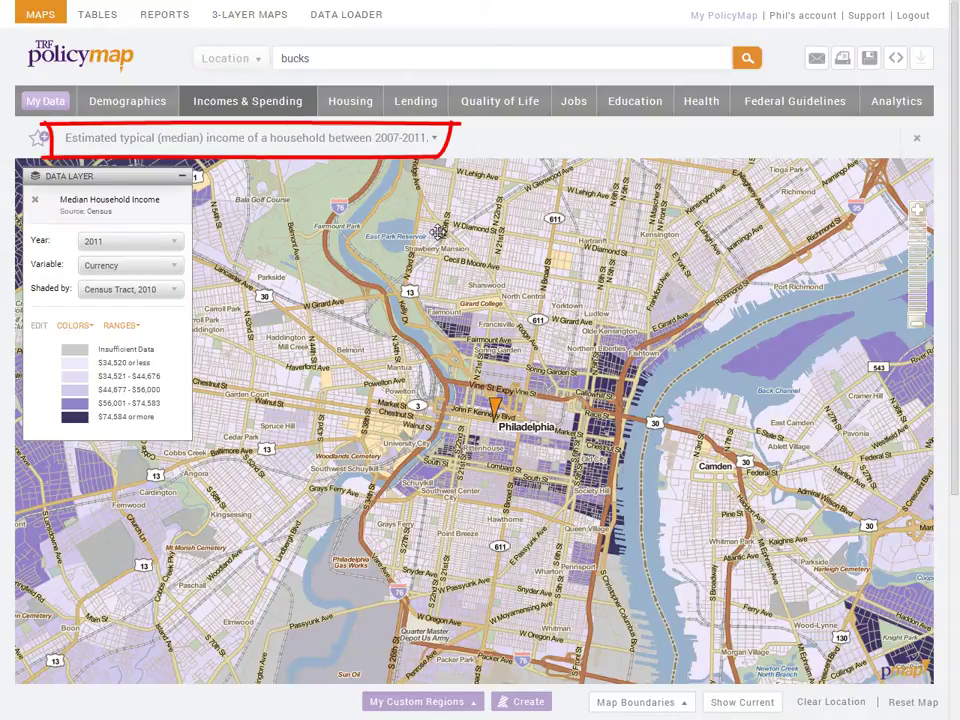
- Read the income data definition, pan north-west, and inspect two census tracts' median income figures
click(381, 144)
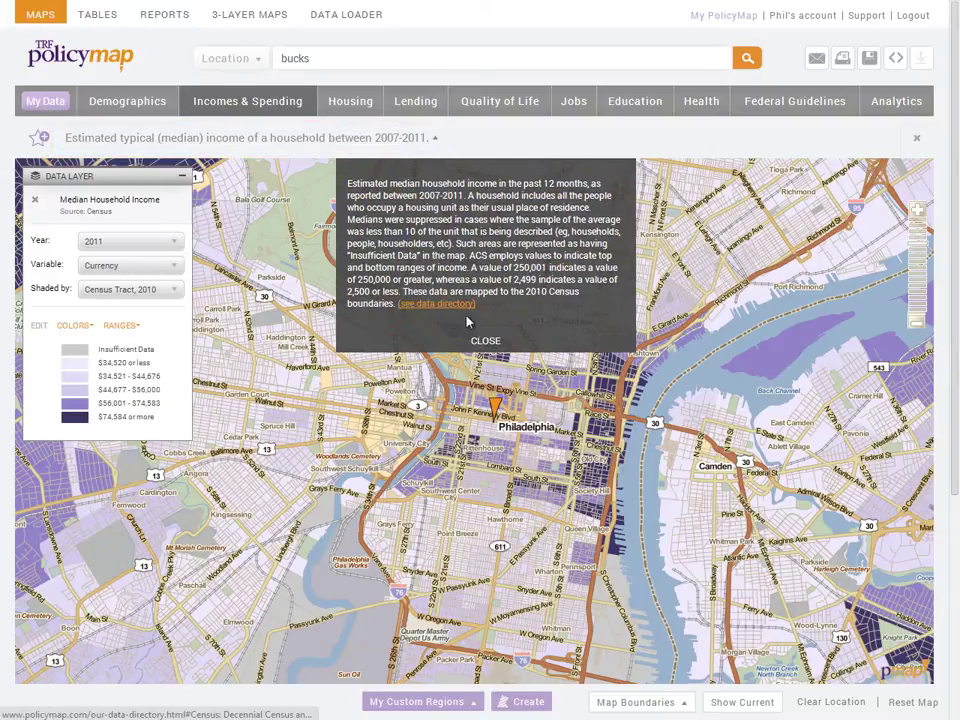
click(485, 342)
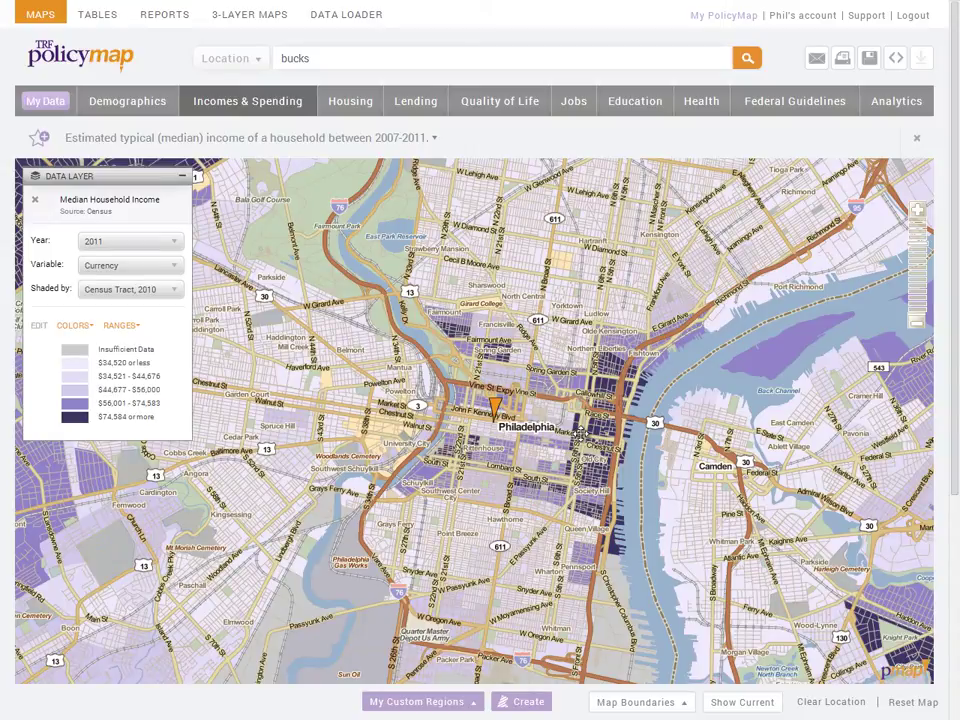
drag(565, 390, 543, 420)
click(495, 375)
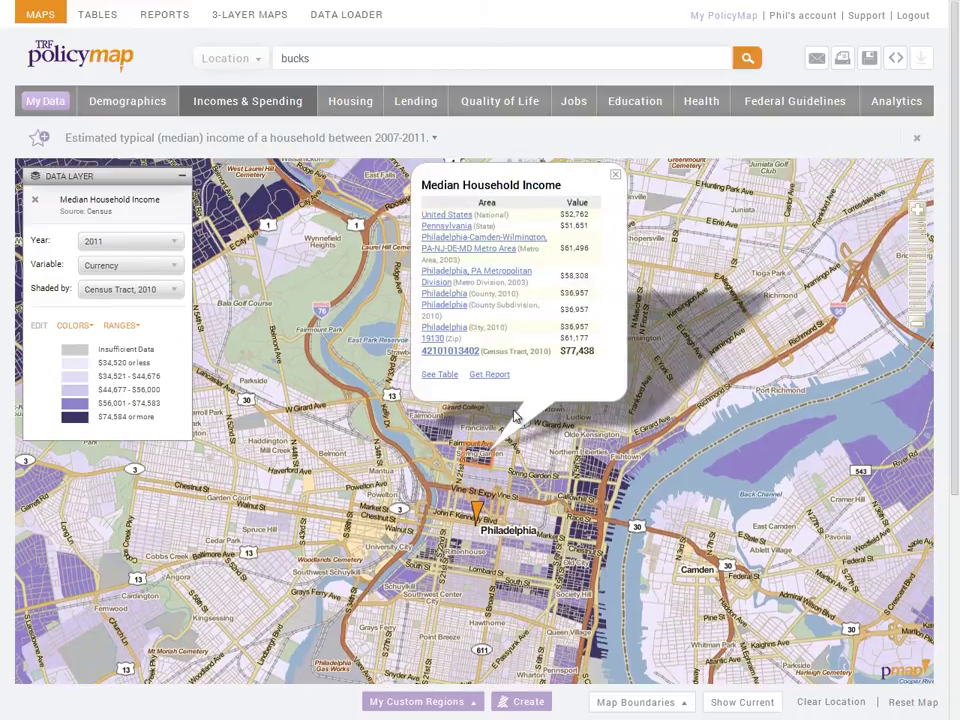
click(557, 463)
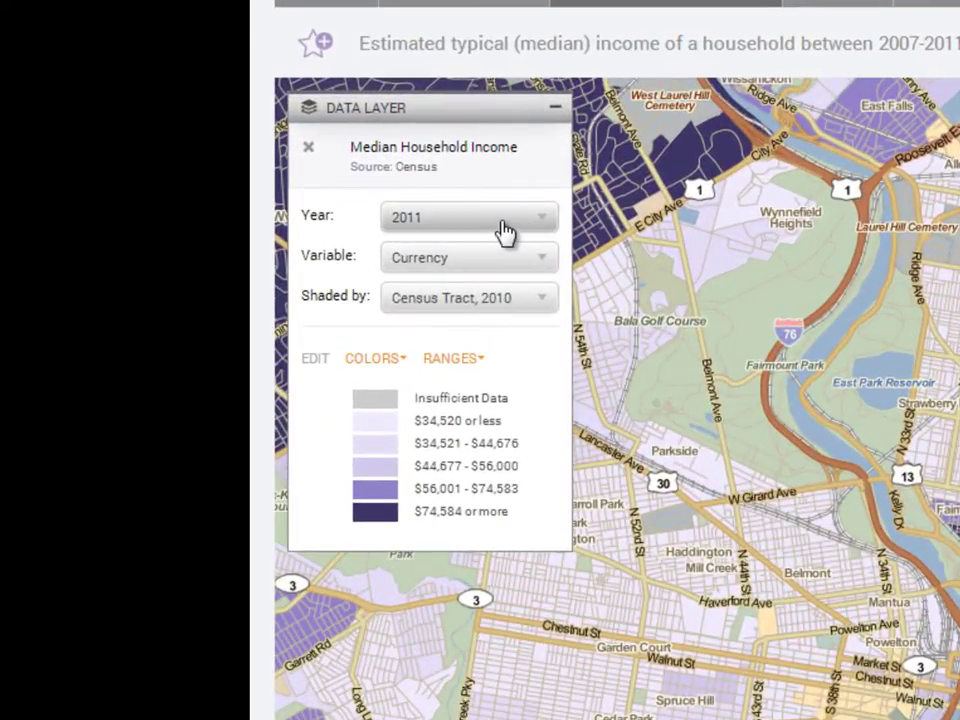
click(505, 230)
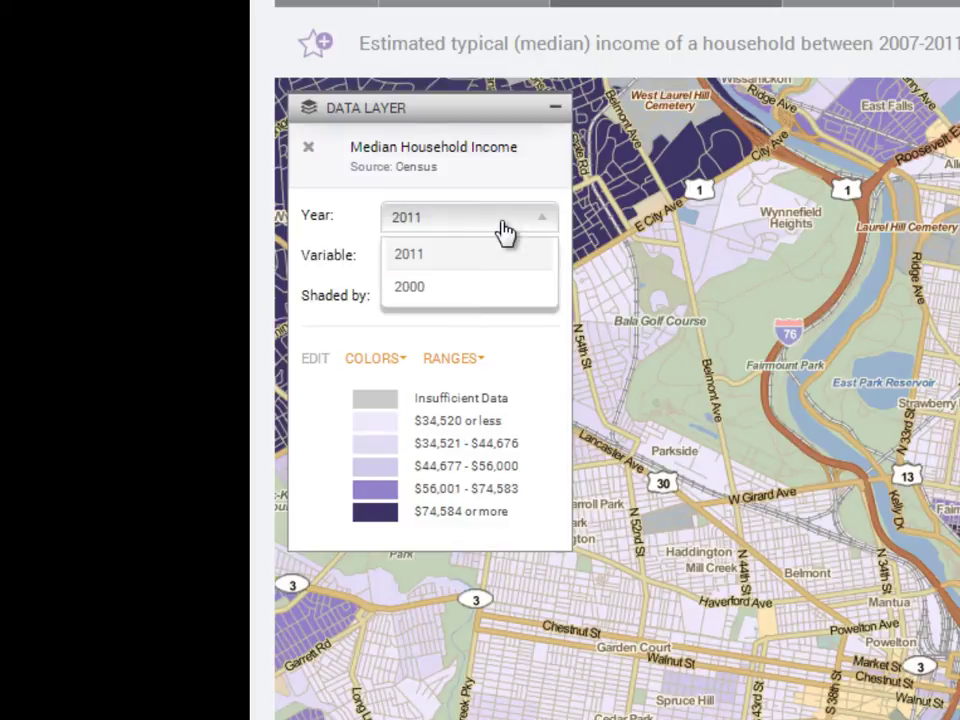
click(472, 290)
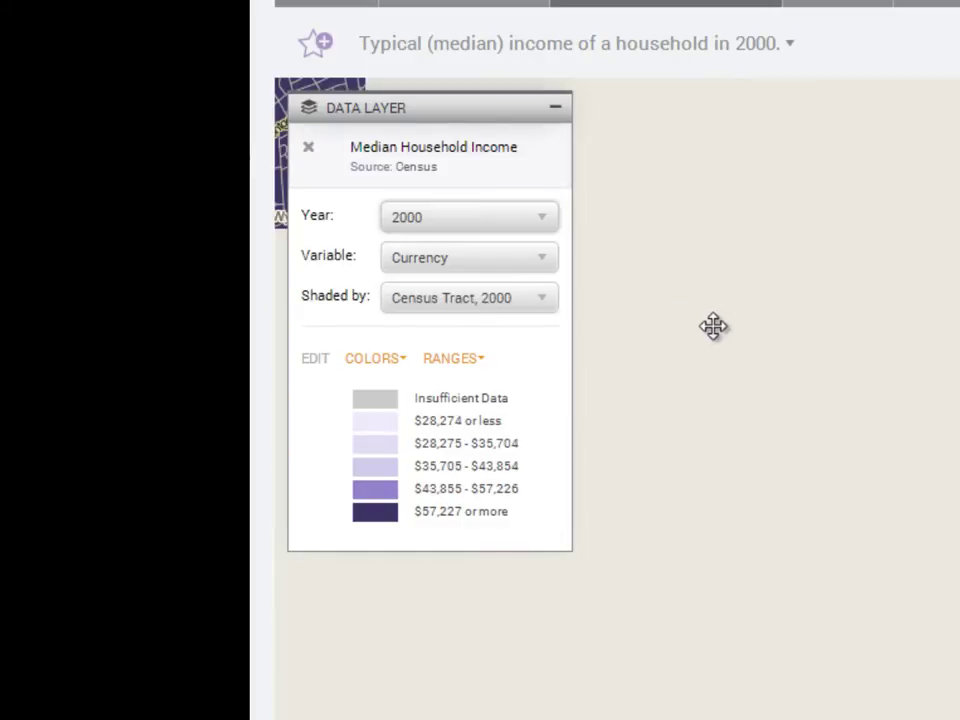
click(483, 262)
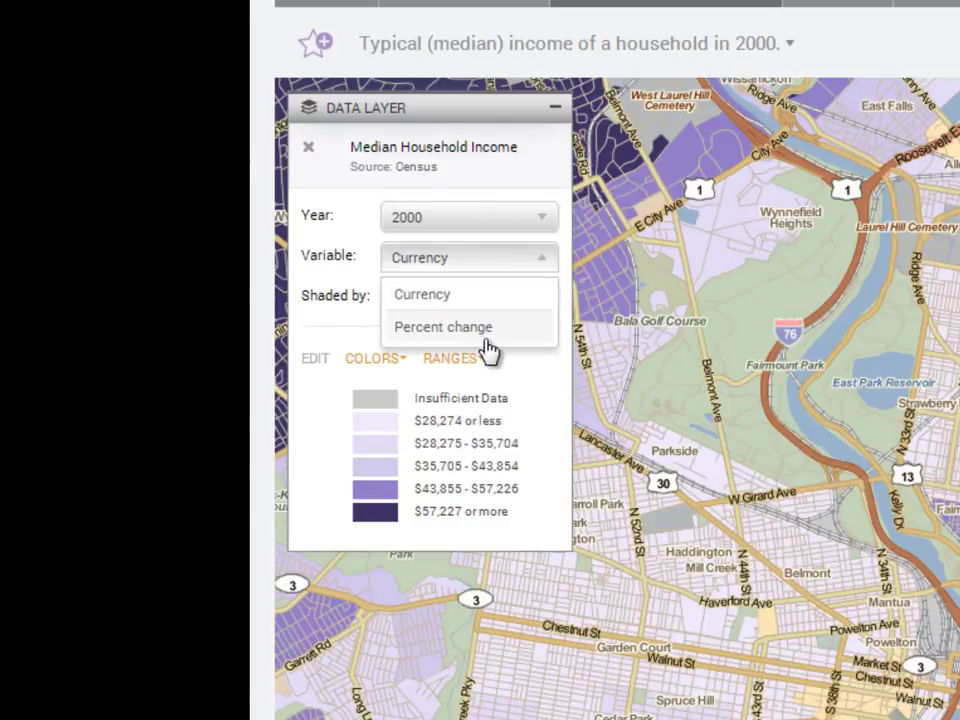
click(497, 268)
click(510, 302)
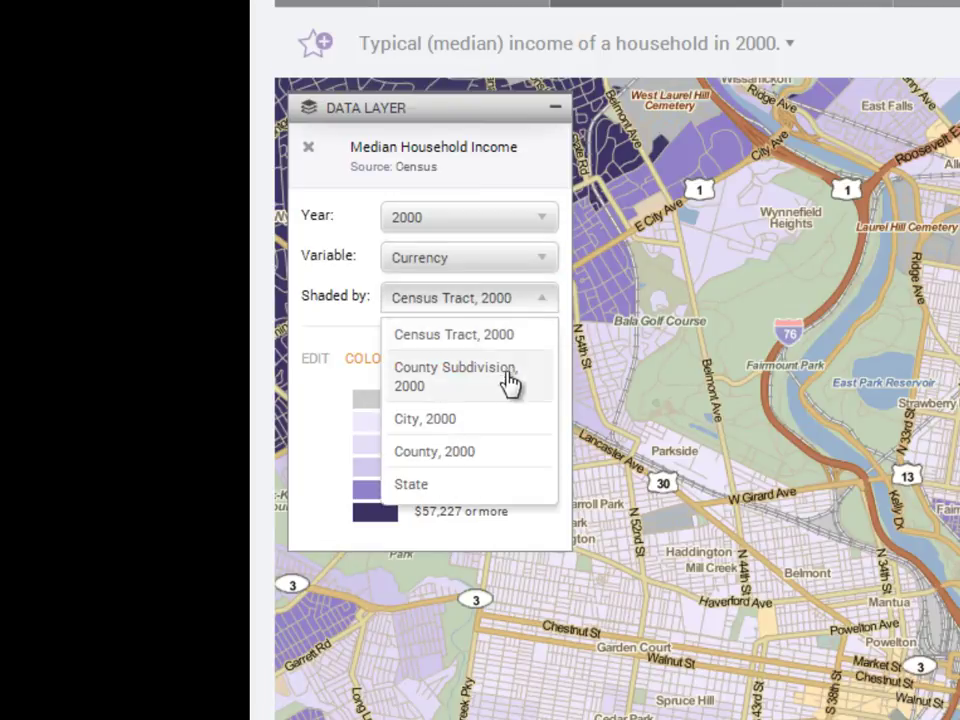
click(509, 306)
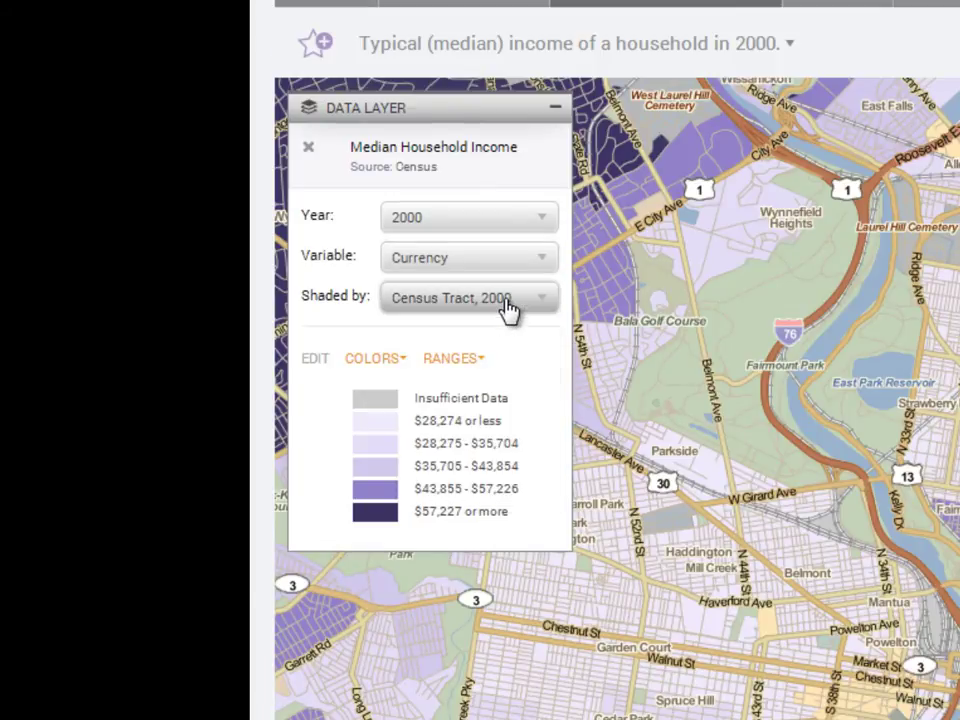
click(372, 360)
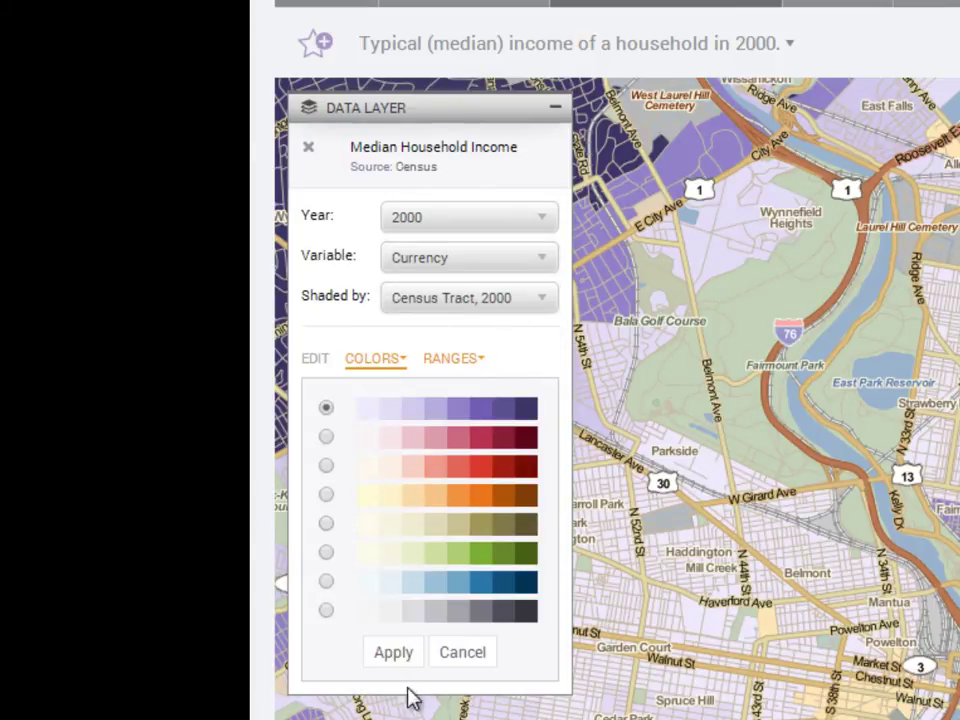
click(470, 660)
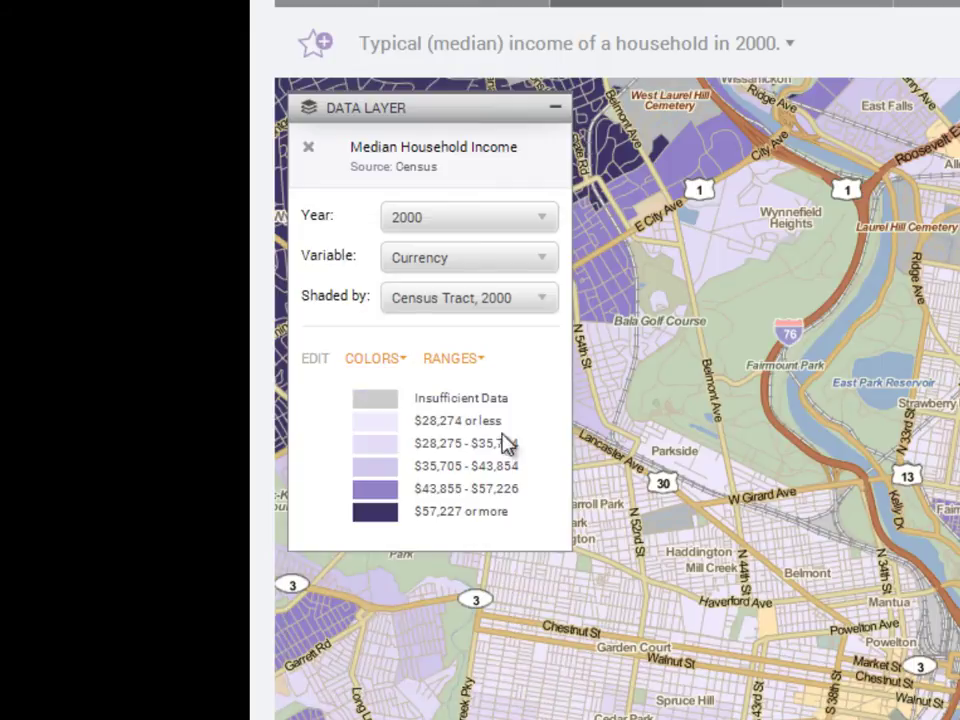
click(465, 368)
click(467, 404)
click(467, 404)
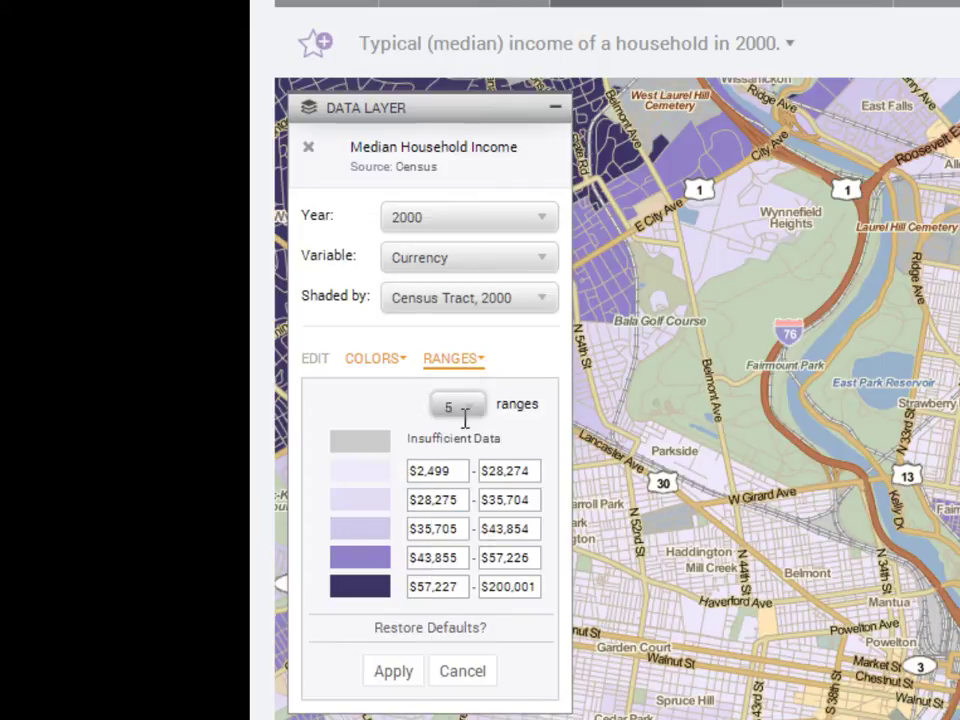
drag(530, 470, 524, 528)
click(448, 668)
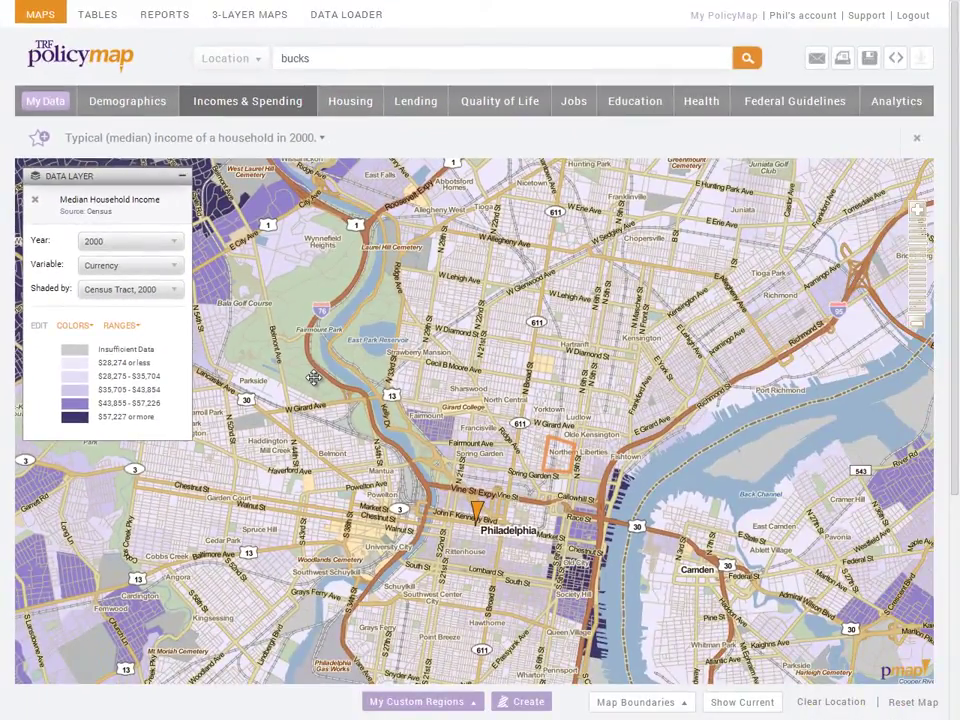
- Add HUD Multifamily from Housing's Federal Housing Data as a data-points layer
click(416, 112)
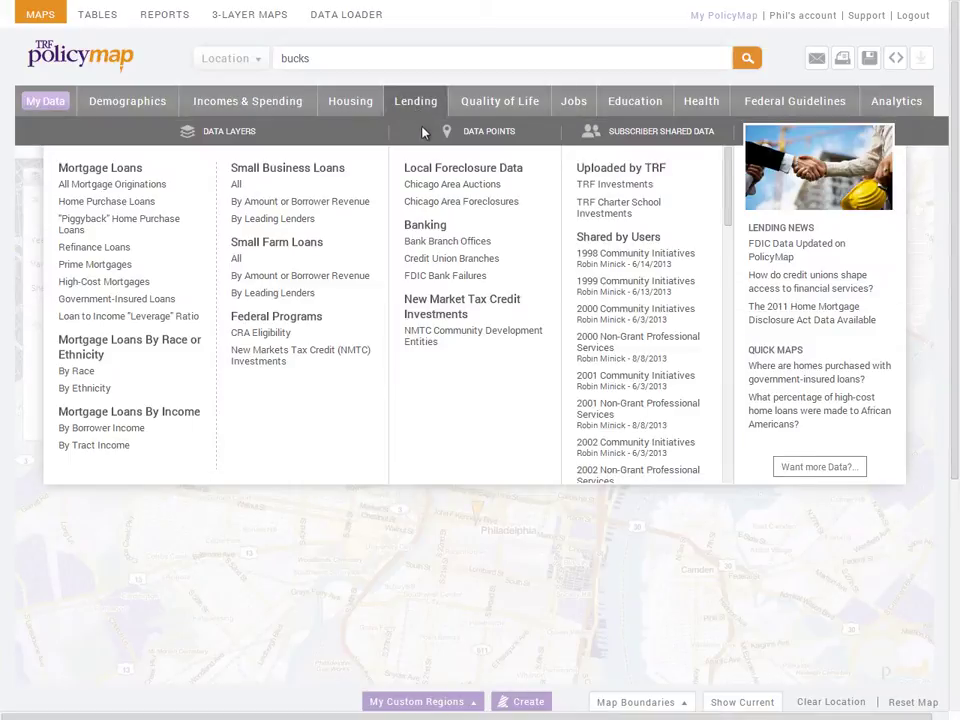
click(377, 105)
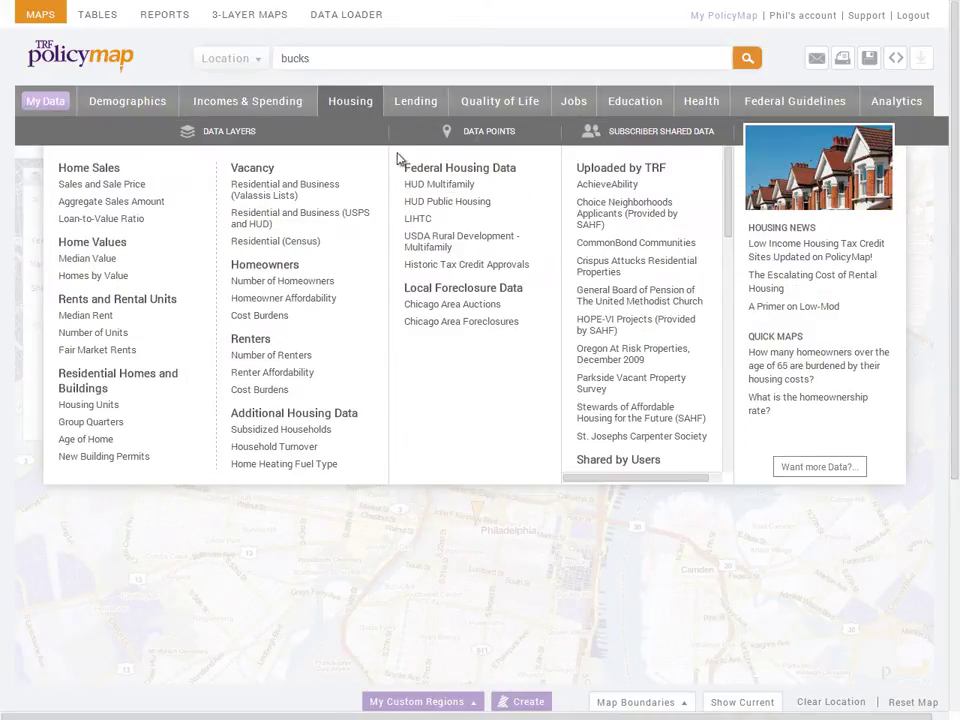
click(437, 186)
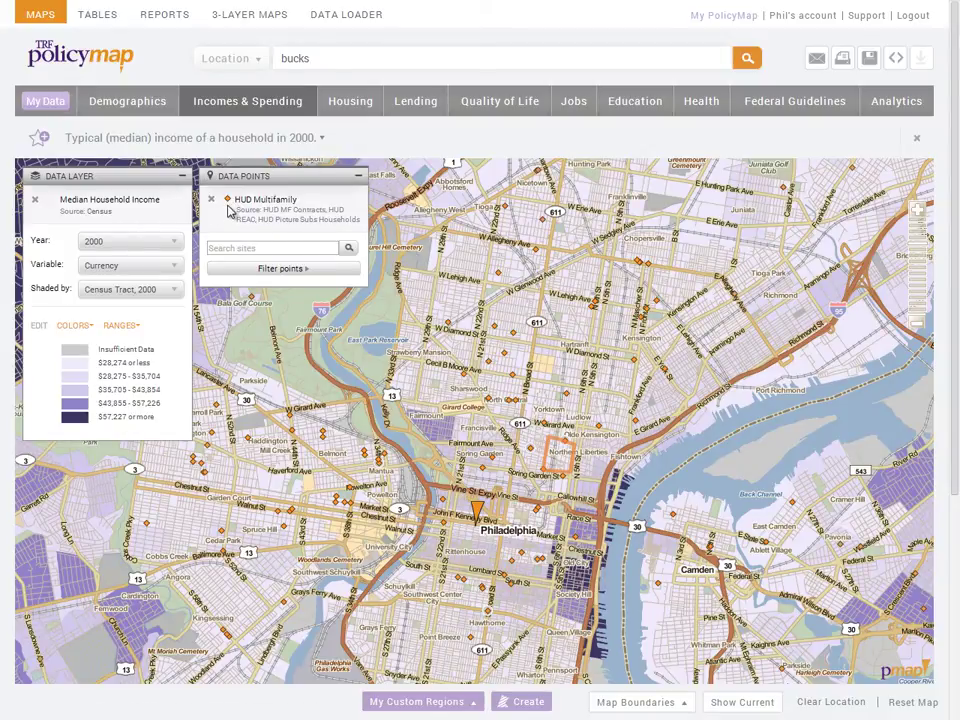
click(235, 249)
click(276, 274)
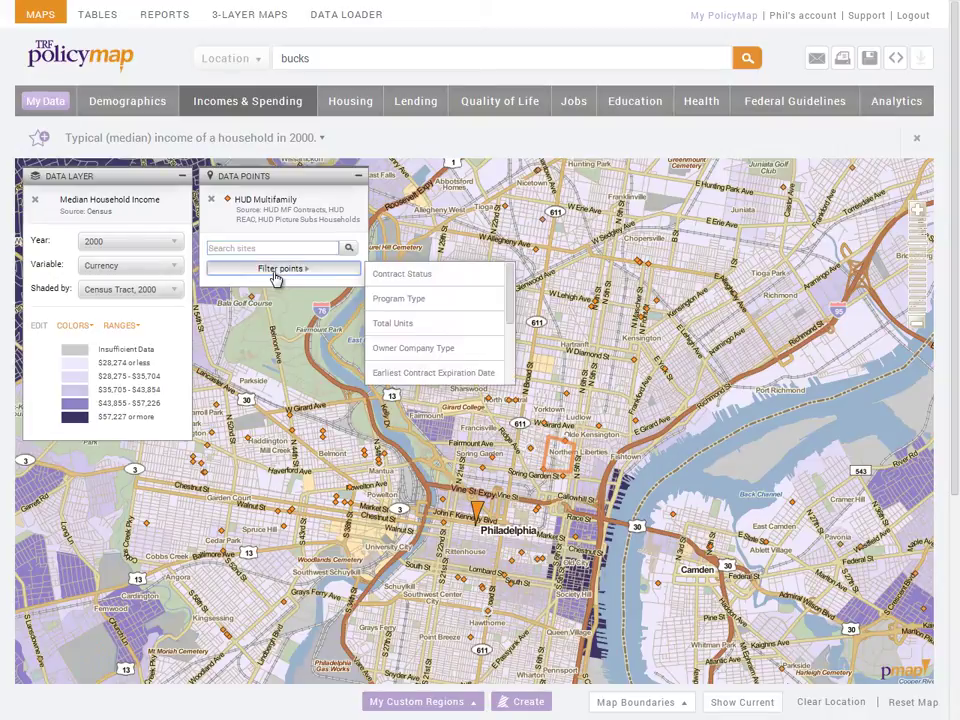
click(276, 270)
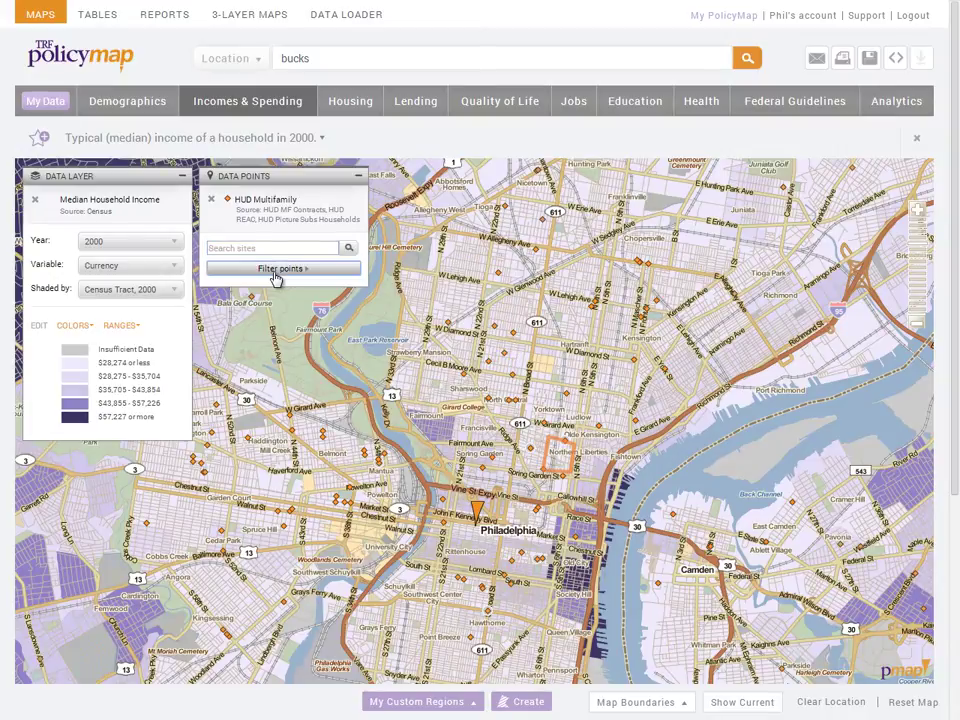
click(484, 464)
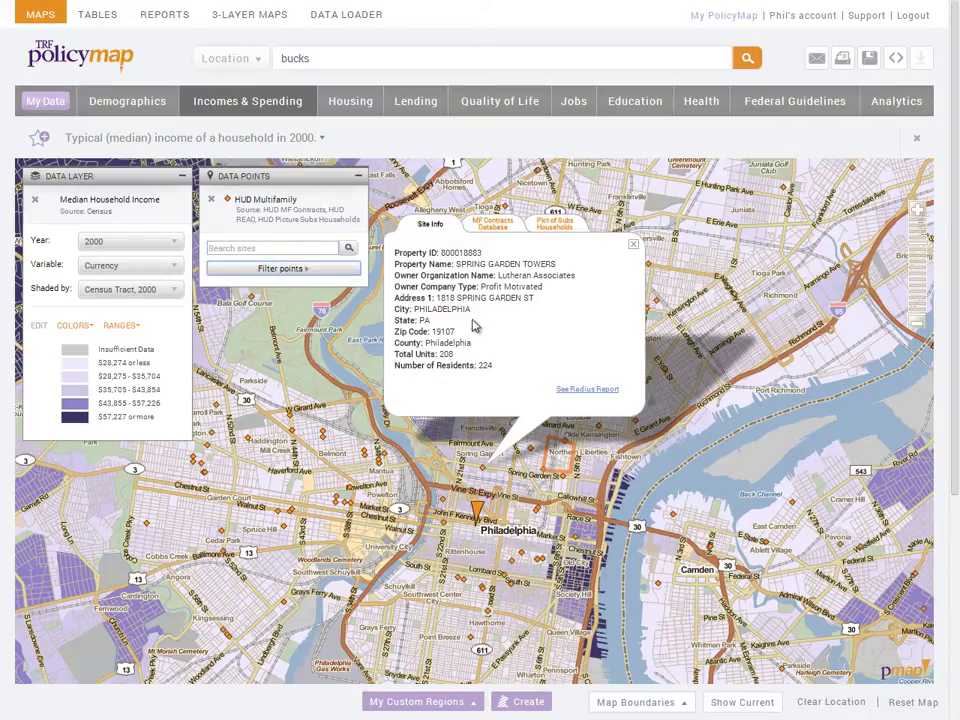
click(499, 232)
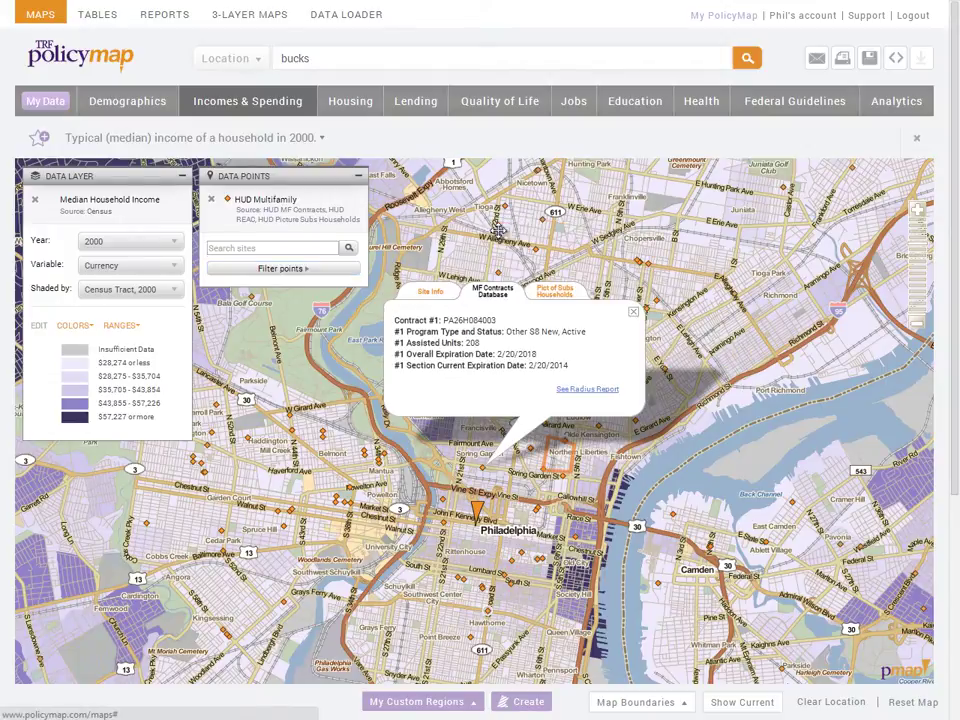
click(555, 287)
click(633, 256)
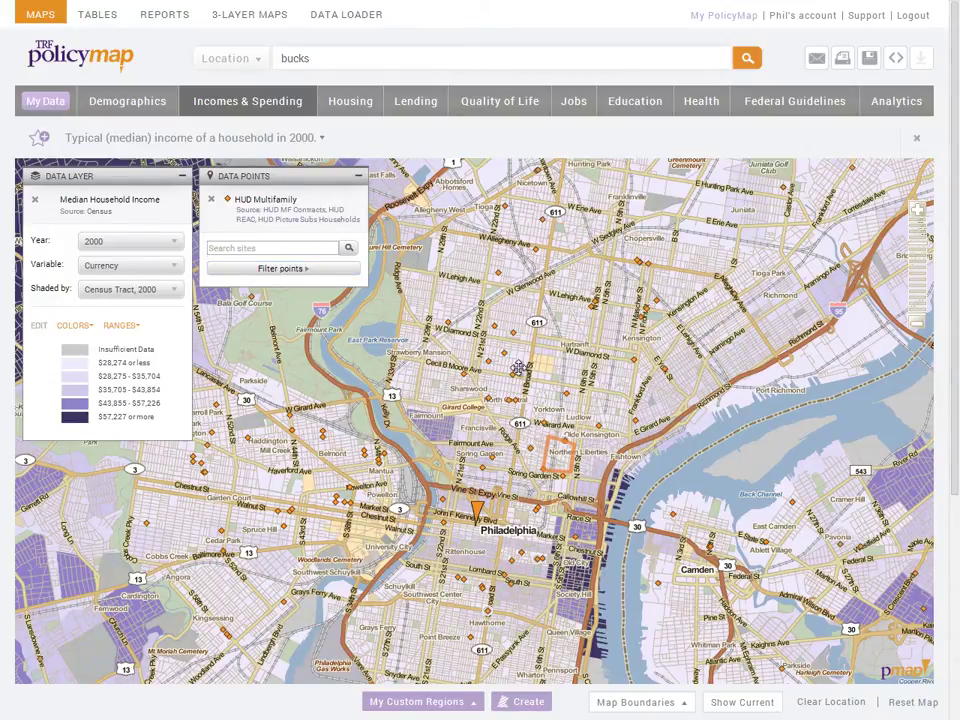
drag(518, 369, 525, 343)
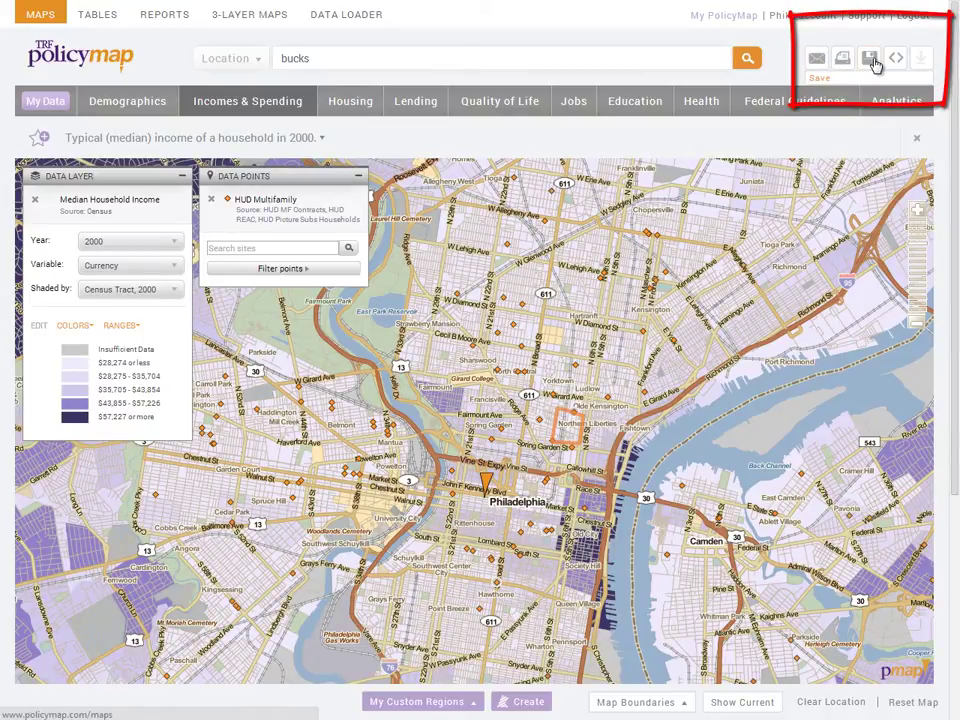
click(843, 60)
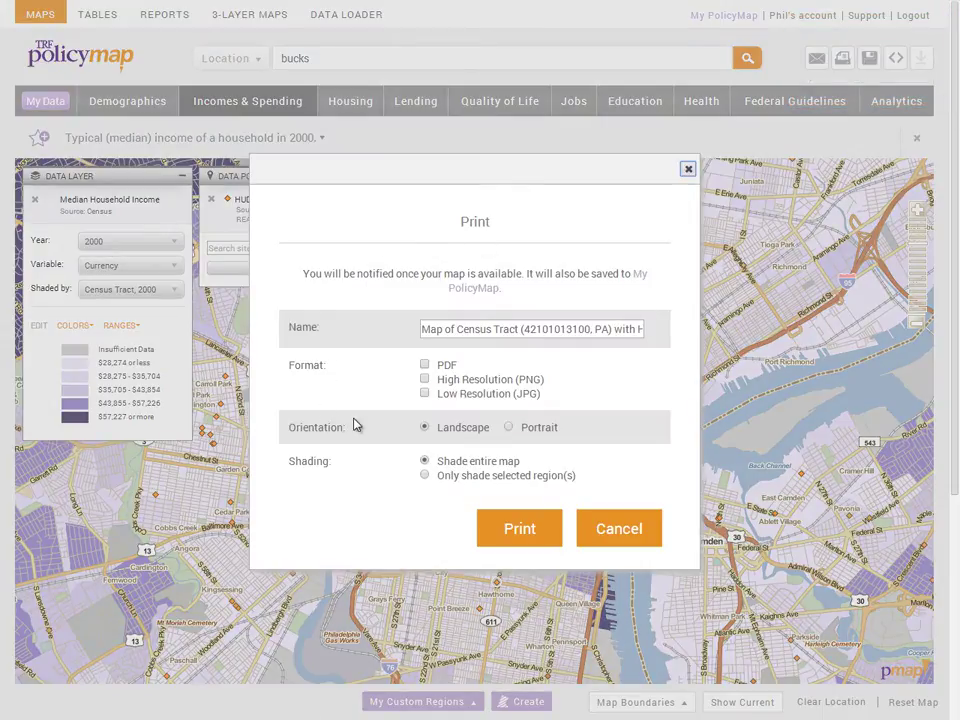
click(425, 395)
click(613, 540)
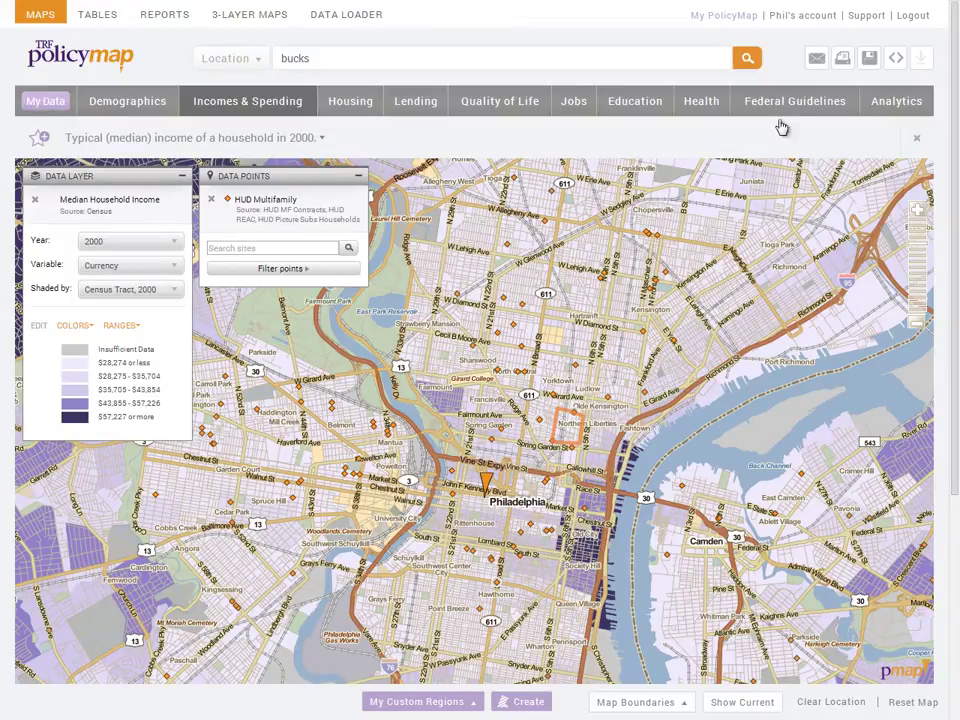
- Open PolicyMap's Support page and scroll through its training, tutorials and guides
click(866, 17)
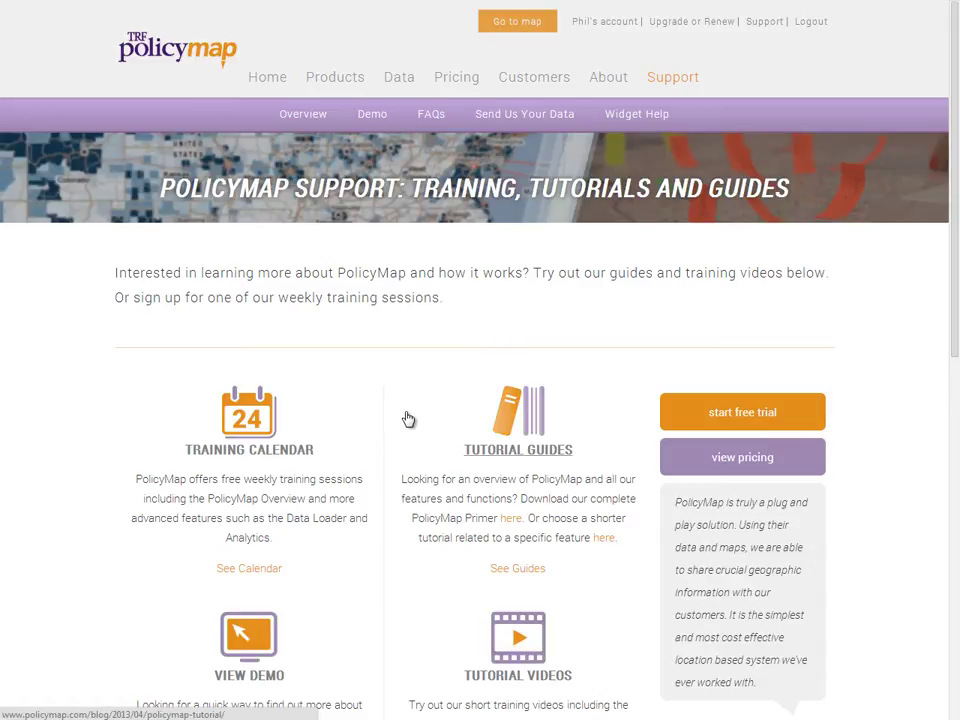
scroll(408, 419, down, 1)
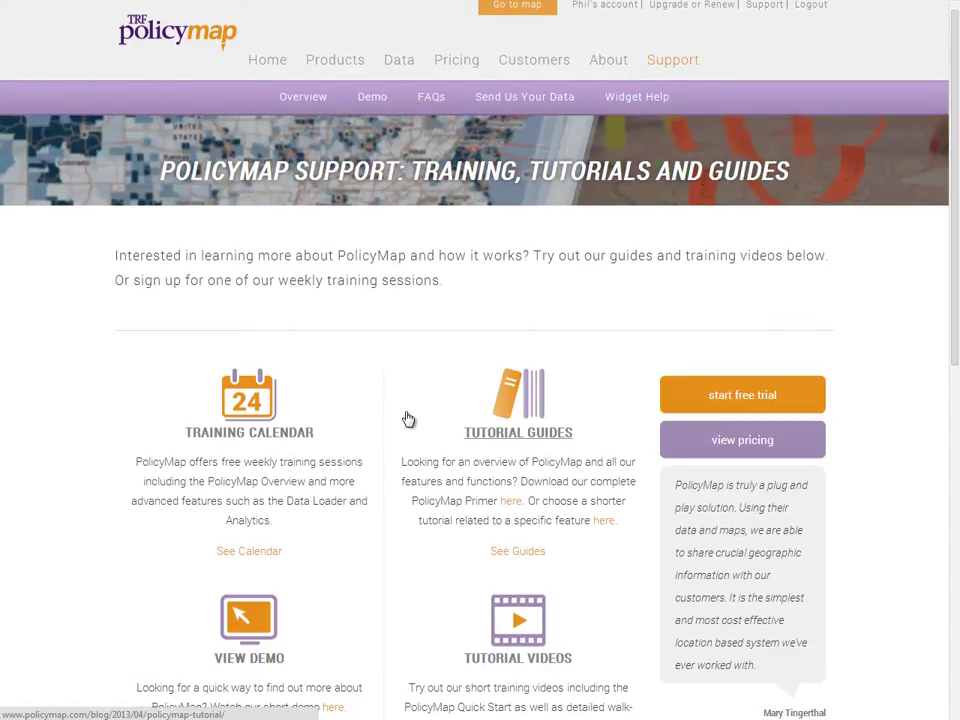